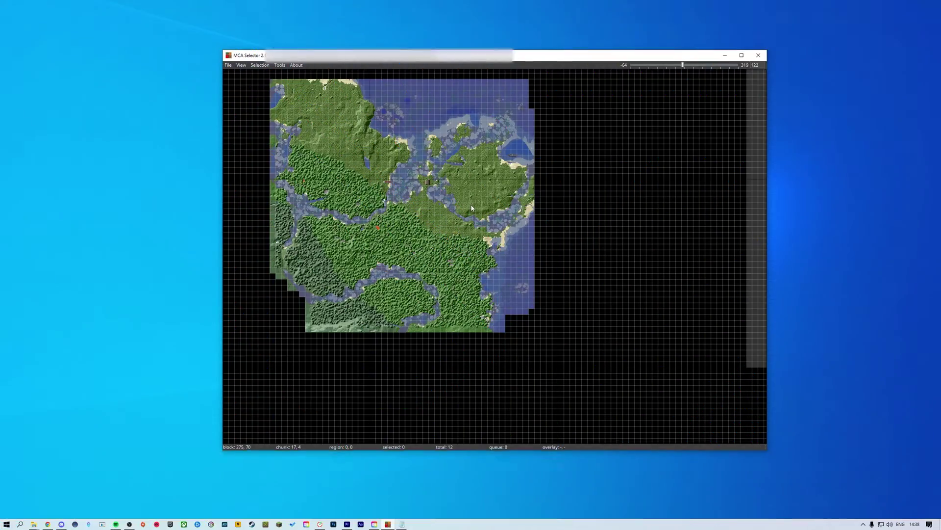
- Select a few neighbouring chunks beside the river in the northeastern part of the world map
click(442, 182)
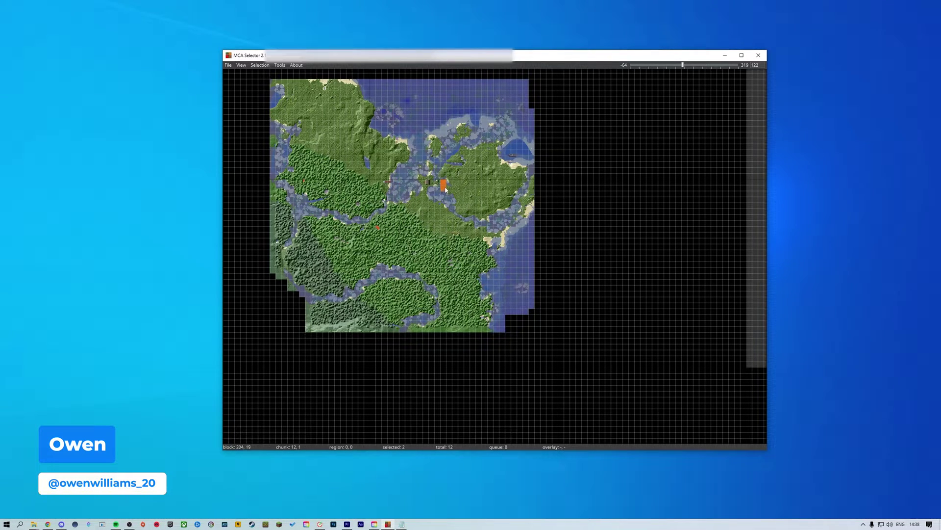
drag(445, 189, 449, 201)
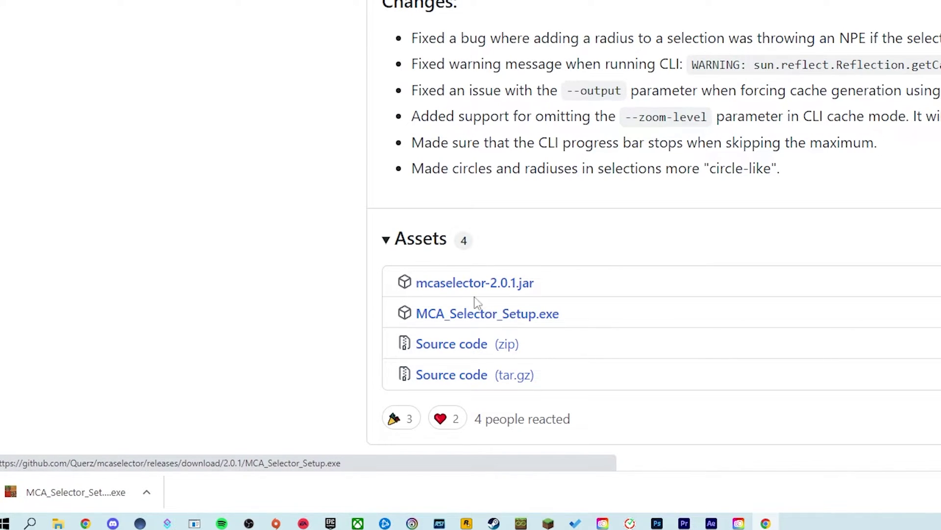
- Run the downloaded MCA_Selector_Setup.exe and install MCA Selector 2.0.1 in English without a desktop shortcut
click(70, 500)
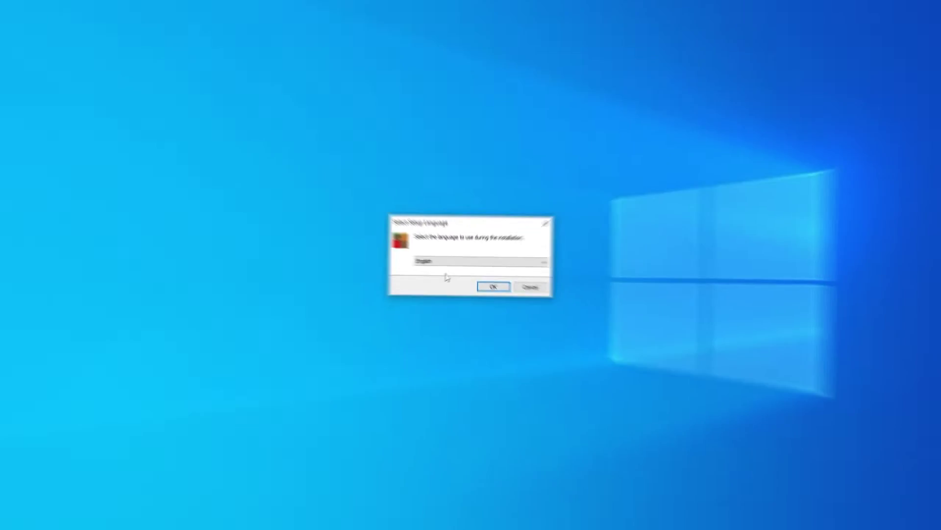
click(496, 284)
click(379, 317)
click(532, 335)
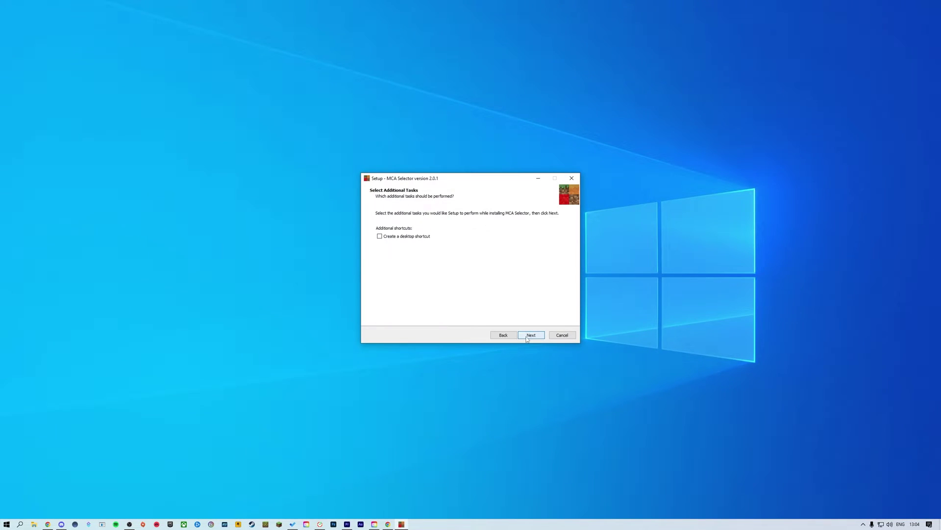
click(527, 338)
click(527, 339)
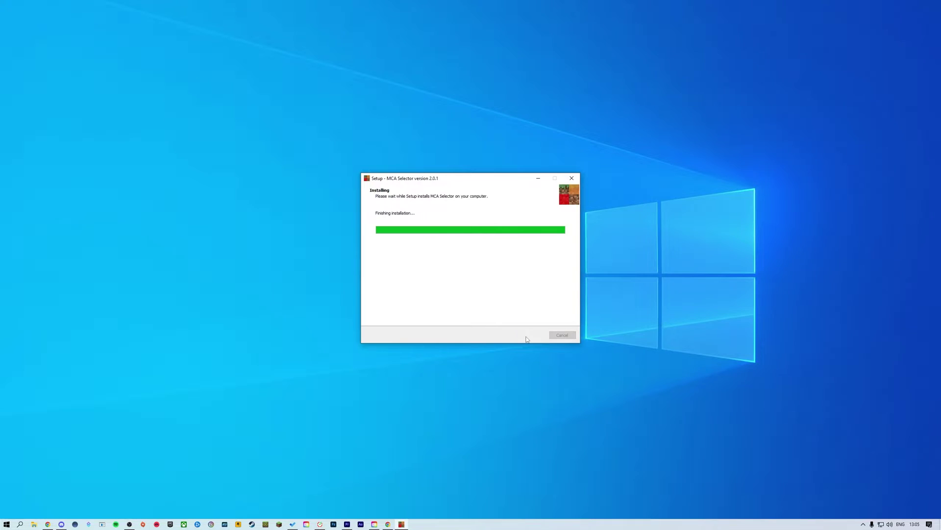
click(528, 336)
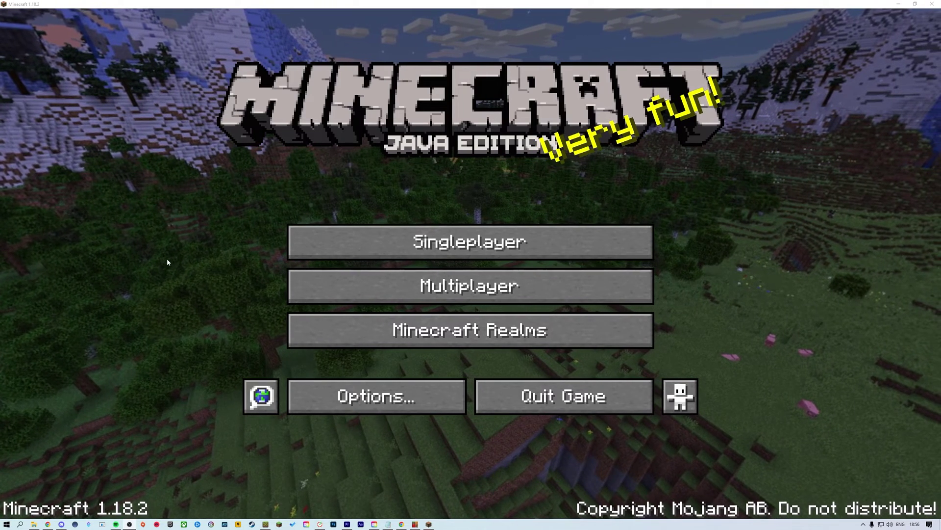
- In Minecraft, edit the singleplayer world "Subscribe to Shockbyte!", check its backups folder and make a backup of the world
click(337, 250)
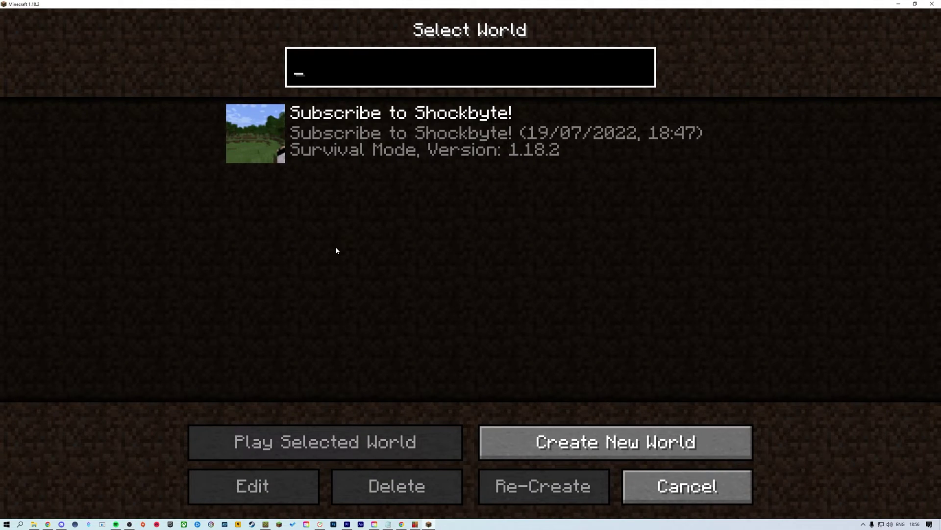
click(291, 143)
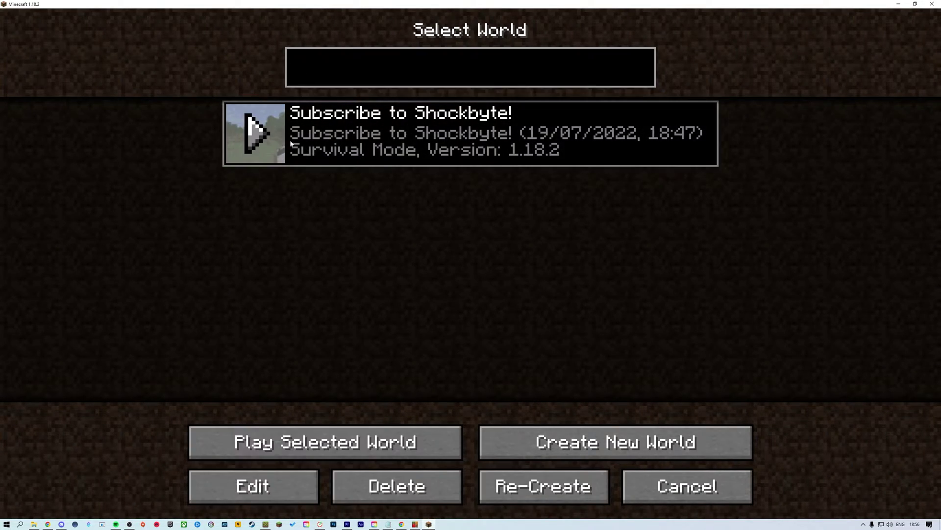
click(275, 482)
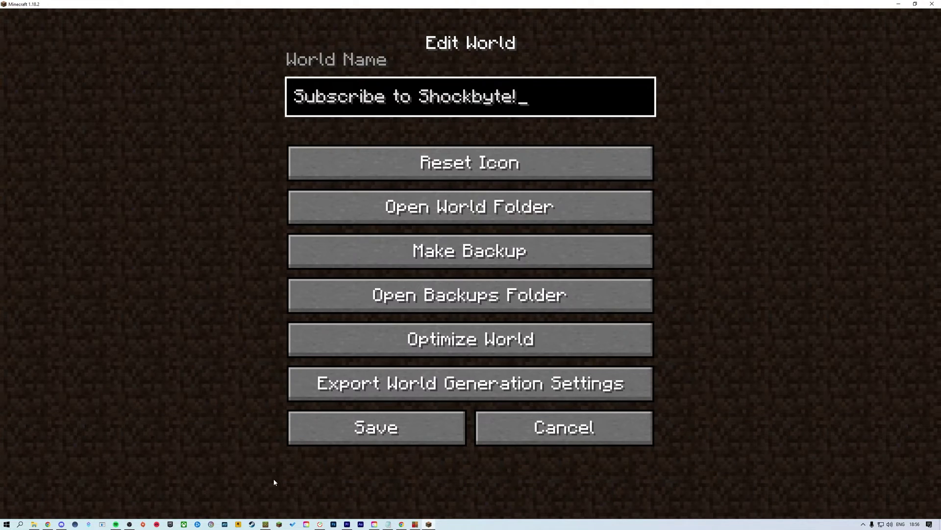
click(223, 341)
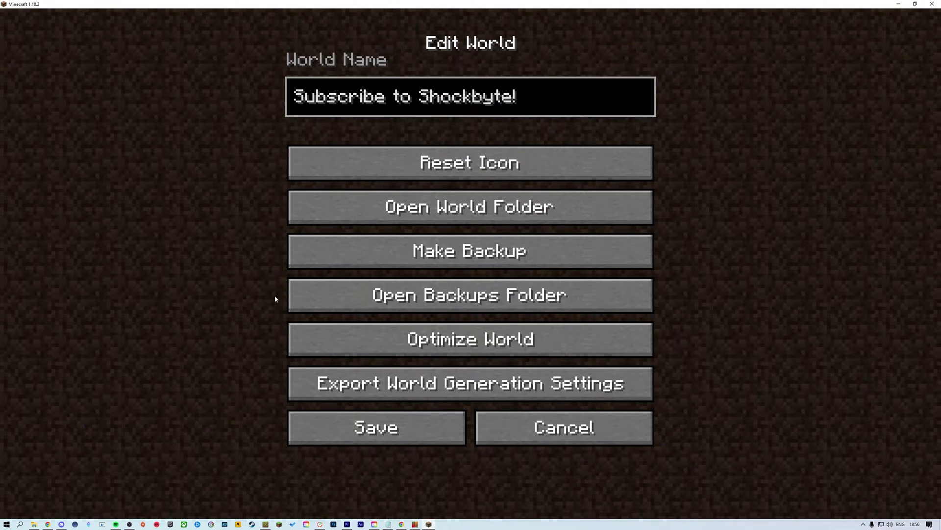
click(295, 299)
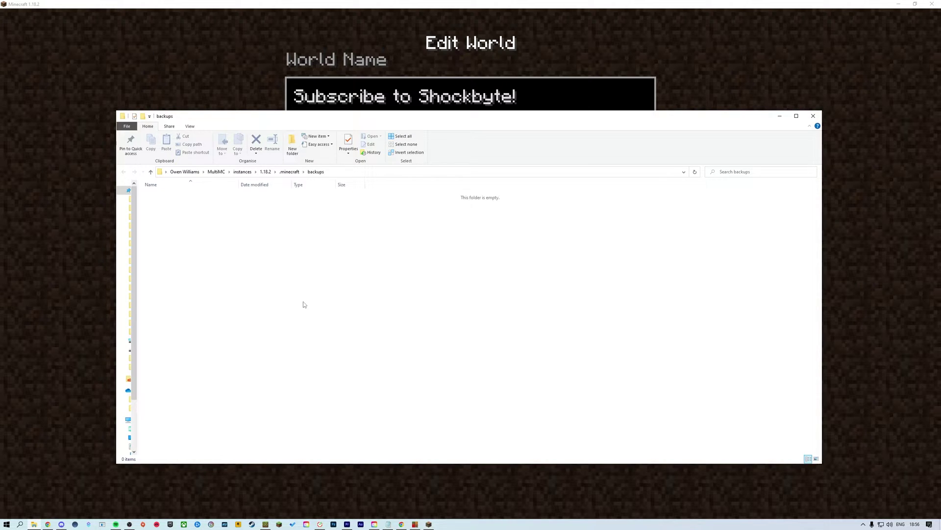
click(104, 287)
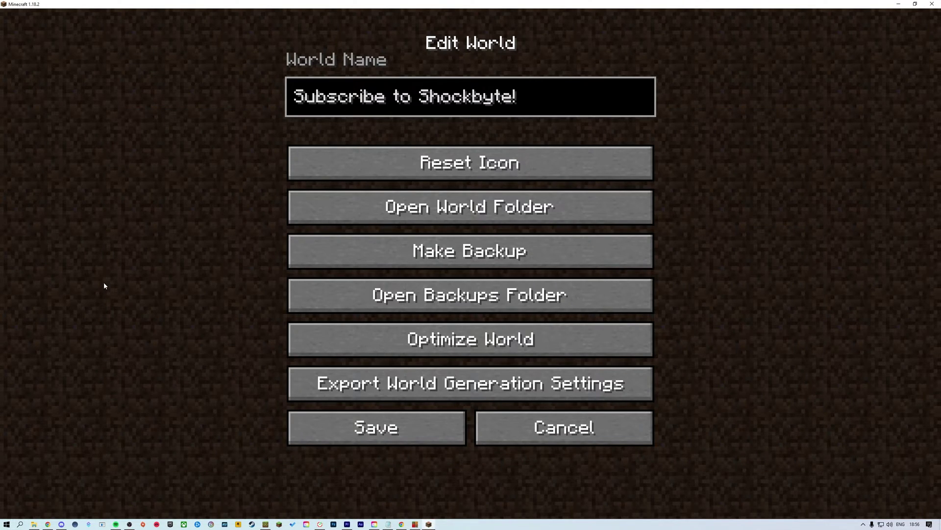
click(317, 260)
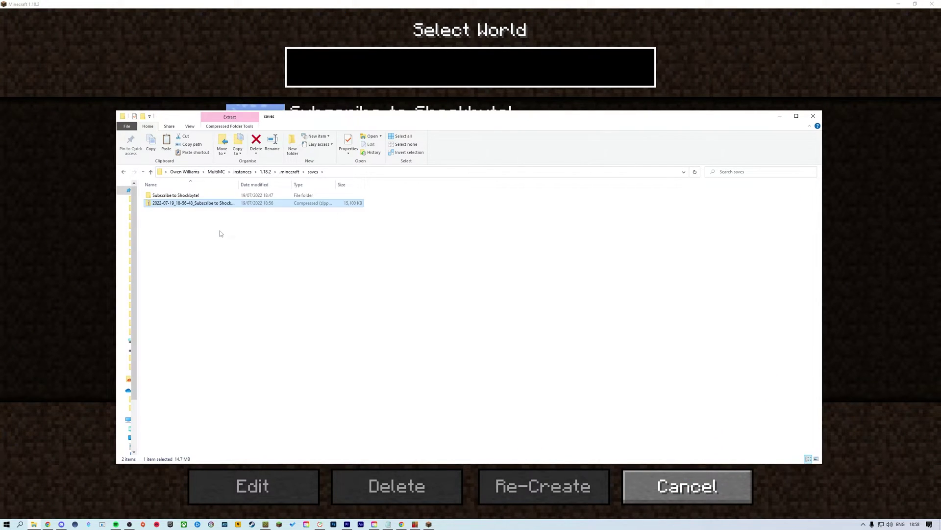
- Select the world's zipped backup in the saves folder and bring up the actions available for it
click(220, 230)
click(207, 204)
right_click(205, 203)
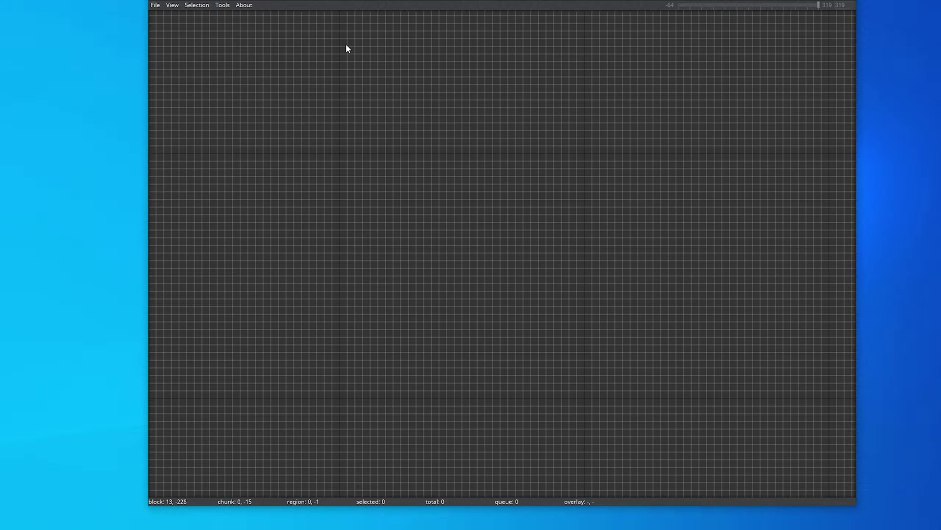
- In MCA Selector, open the world folder "Subscribe to Shockbyte!" from the Minecraft saves folder
click(157, 6)
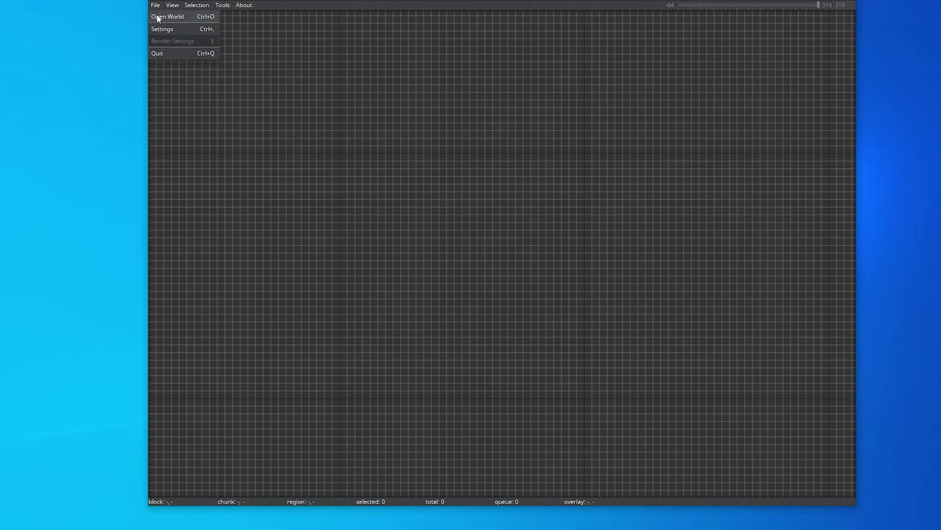
click(158, 17)
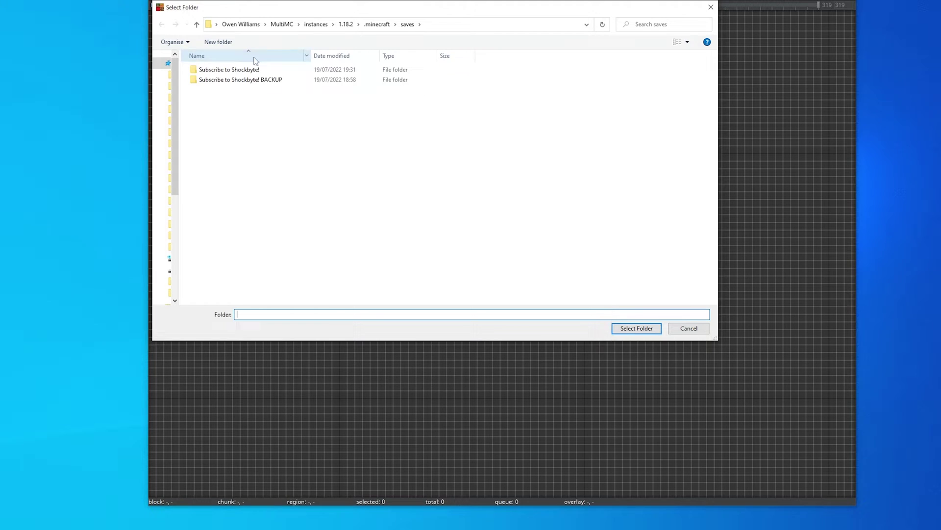
click(259, 71)
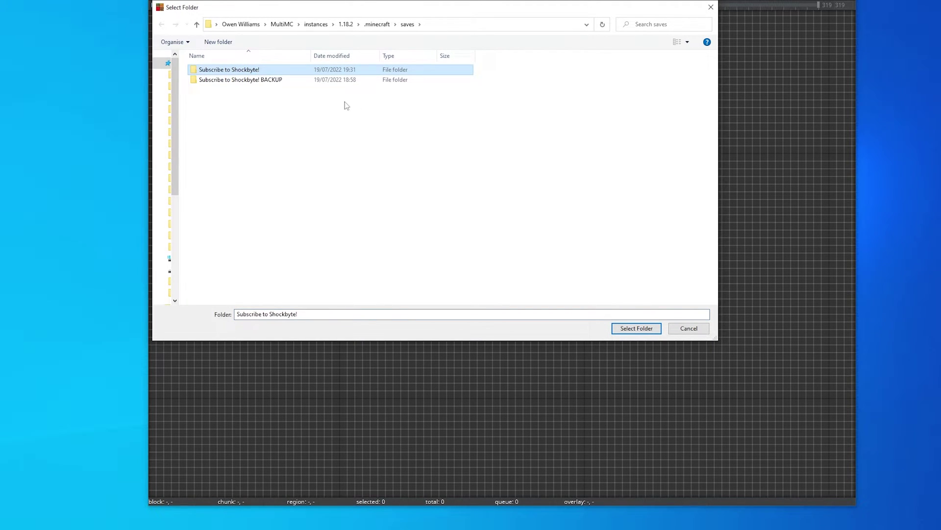
click(637, 328)
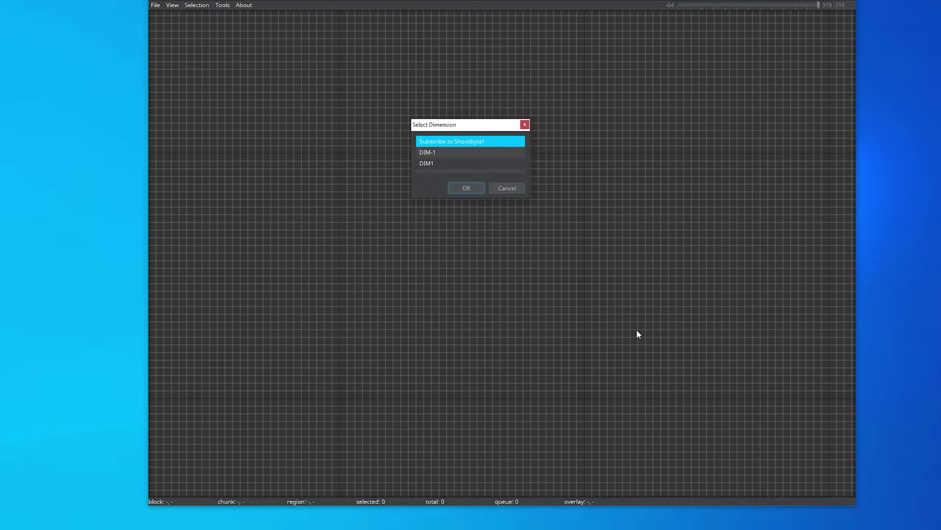
- Go through the dimension choices "Subscribe to Shockbyte!", DIM-1 and DIM1, and choose the "Subscribe to Shockbyte!" world folder for loading
click(498, 145)
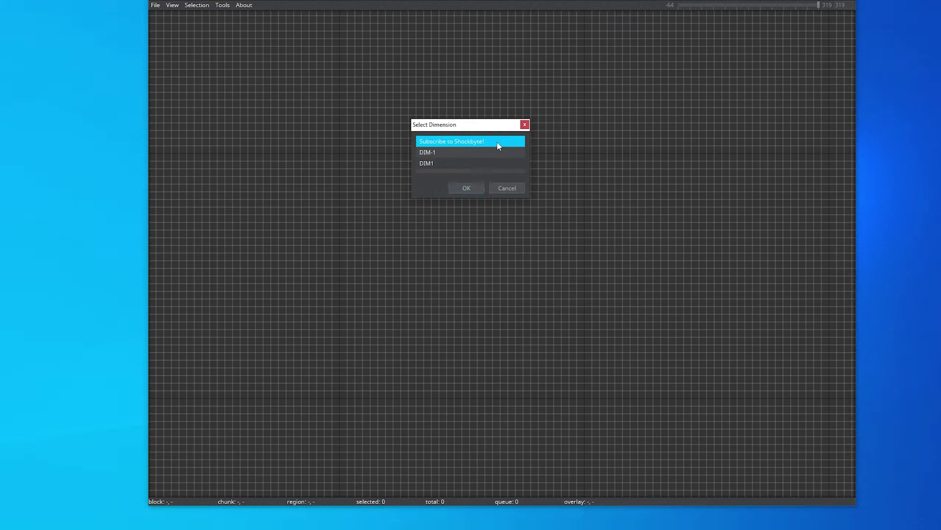
click(460, 154)
click(467, 164)
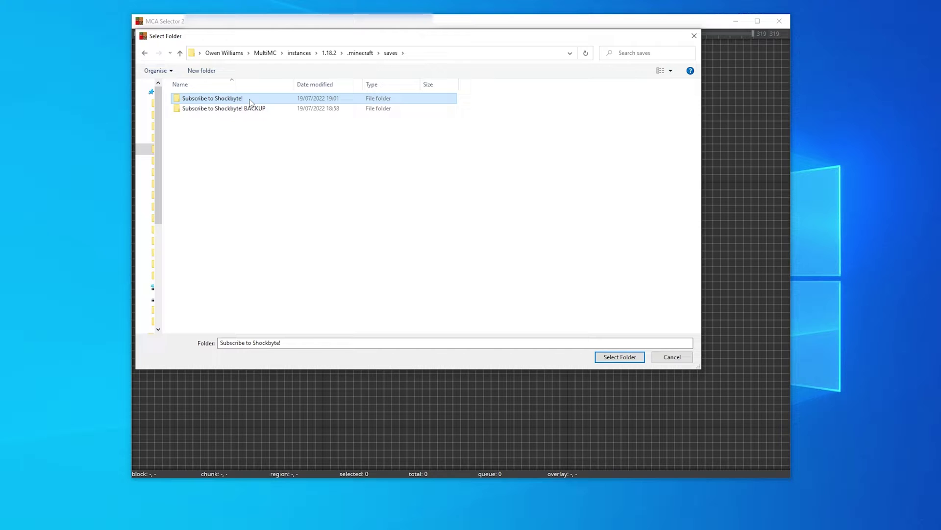
click(623, 356)
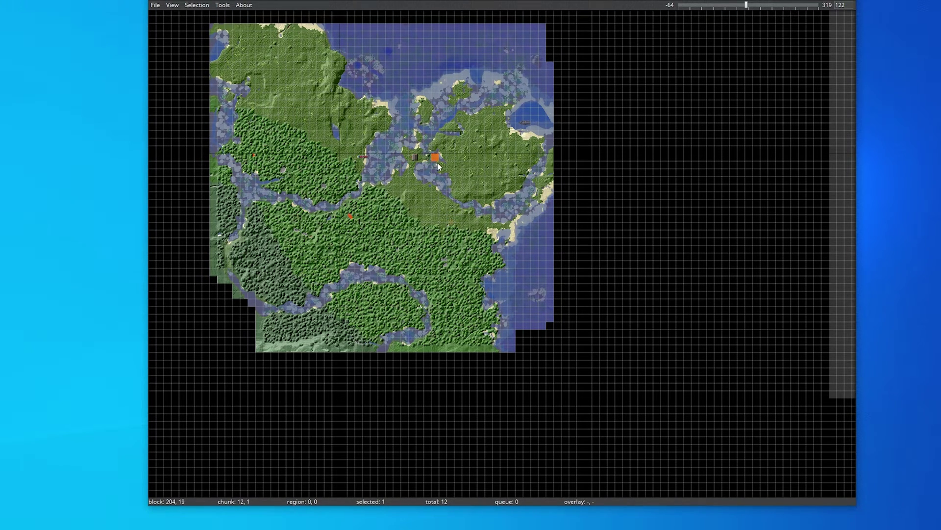
- Try selecting single chunks and a large rectangle of chunks over the eastern part of the map, and clear the selection
drag(438, 166, 442, 178)
click(437, 158)
drag(342, 108, 641, 280)
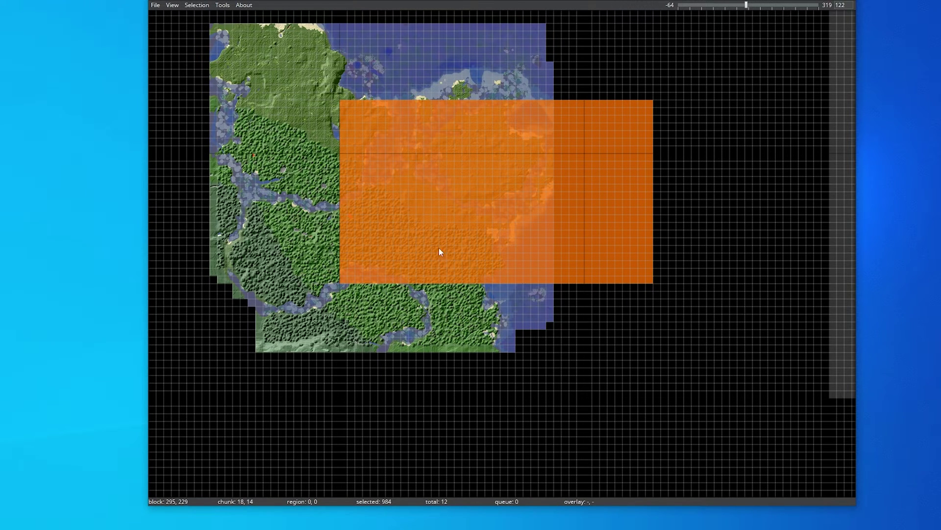
drag(344, 104, 436, 174)
drag(566, 98, 526, 57)
key(ctrl+l)
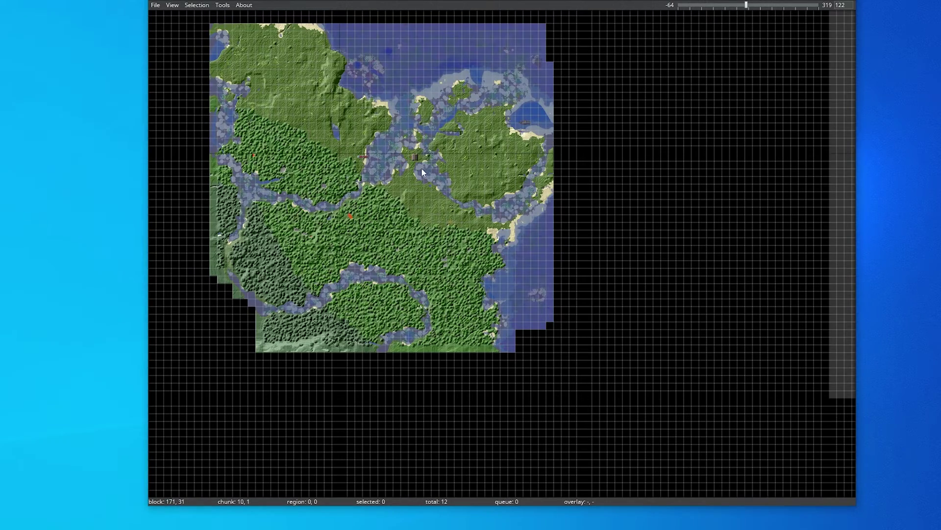
- Examine the river area around the small building and the red-carpeted structure on the map up close
scroll(421, 167, up, 10)
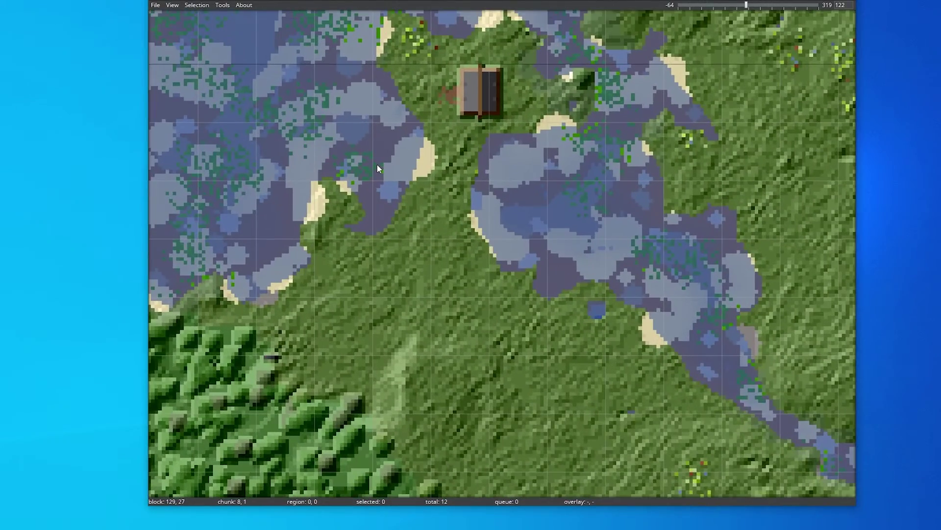
key(a)
key(w)
key(d)
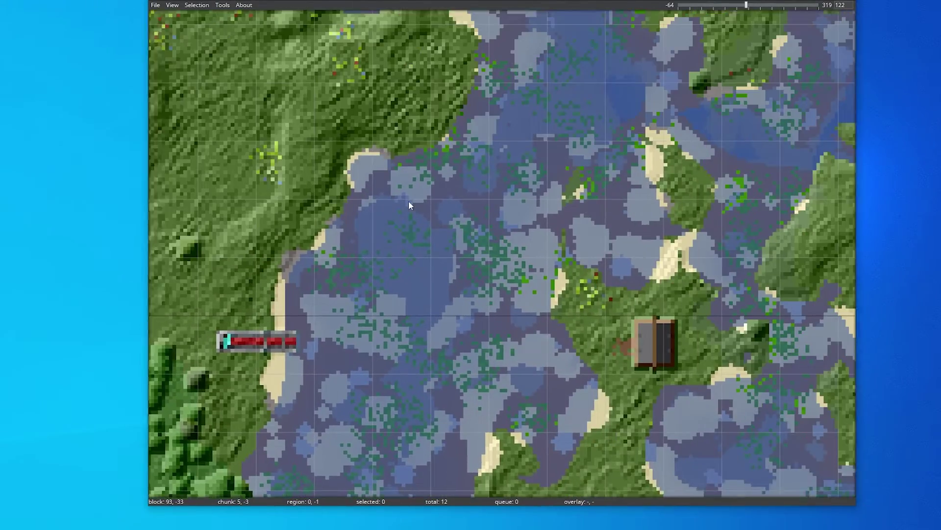
key(d)
key(w)
key(a)
key(s)
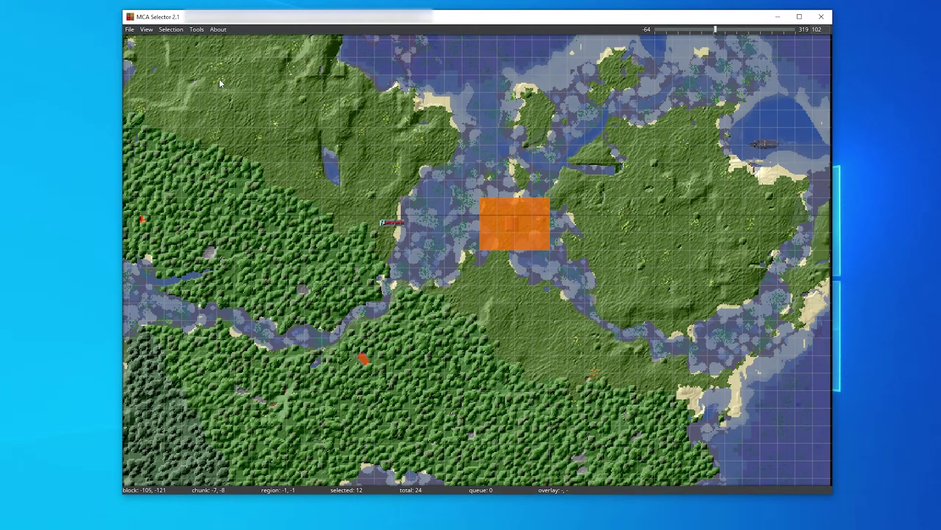
- Select the 12 chunks around the small building by the river and delete them from the world
click(167, 30)
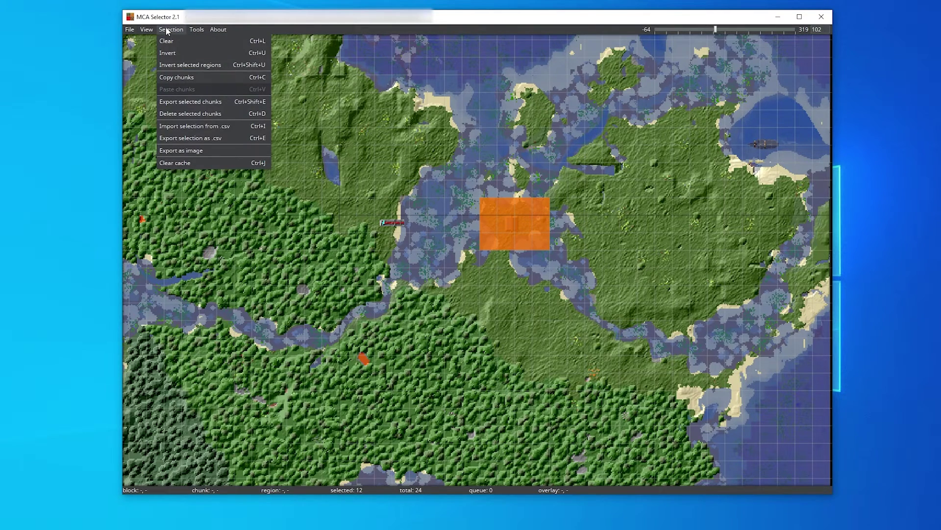
click(214, 113)
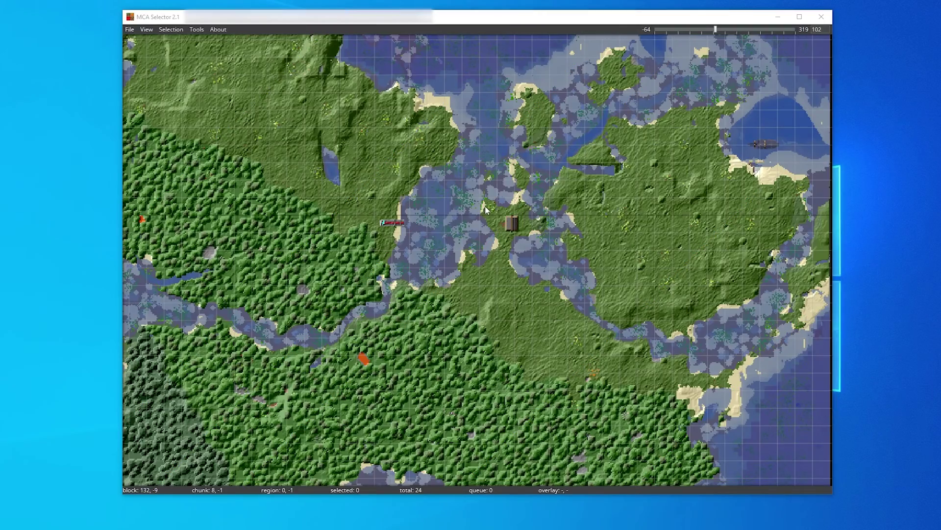
drag(484, 206, 542, 251)
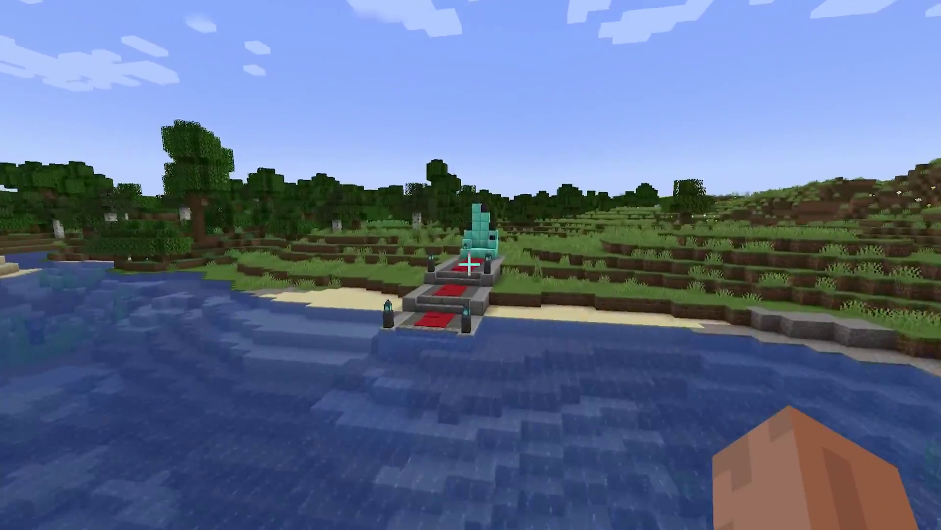
key(w)
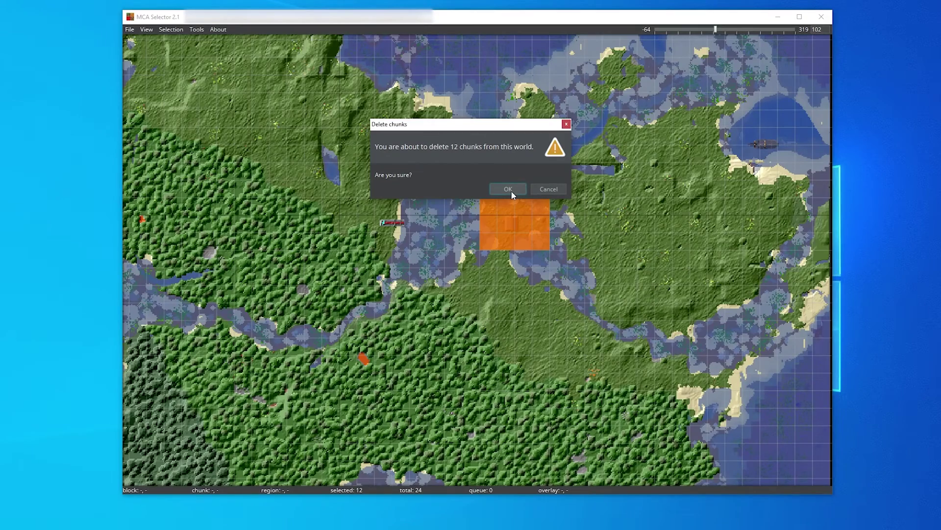
click(511, 191)
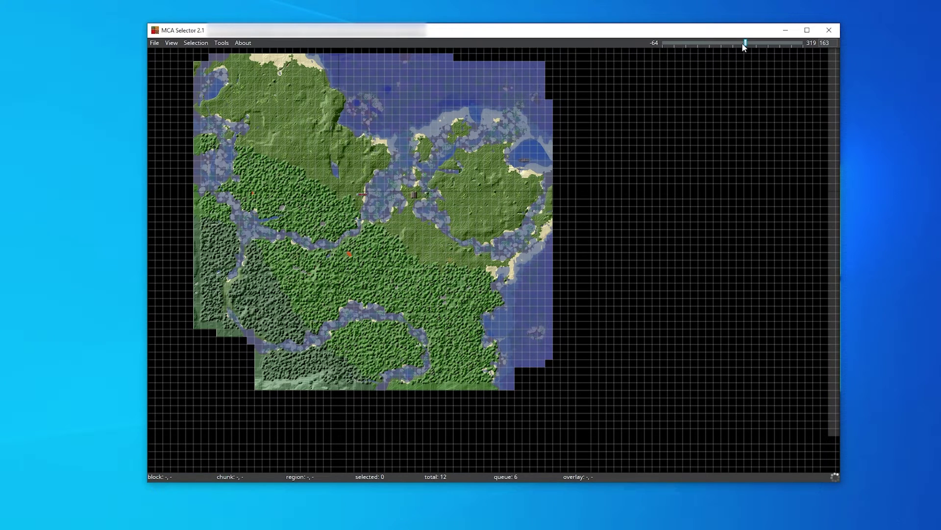
- Lower the displayed map height in the overworld and in the DIM-1 dimension
drag(744, 46, 696, 45)
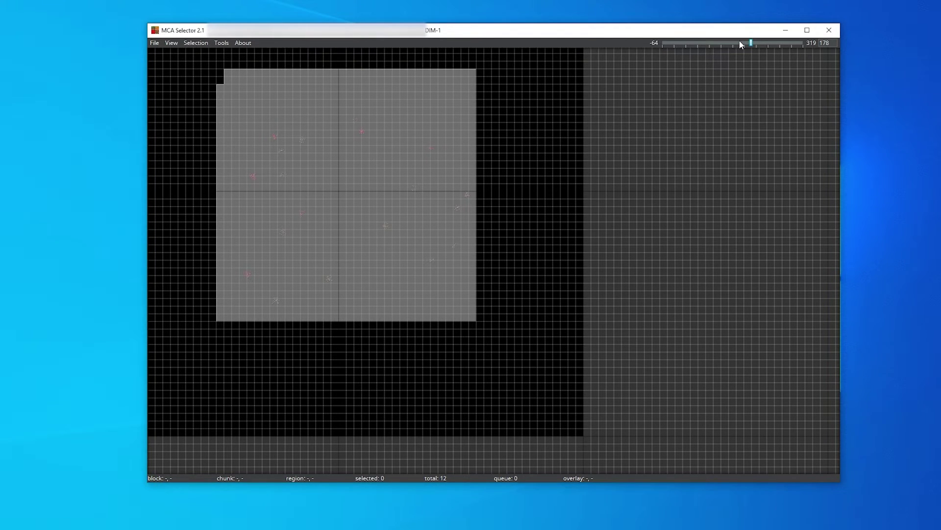
drag(727, 40, 697, 47)
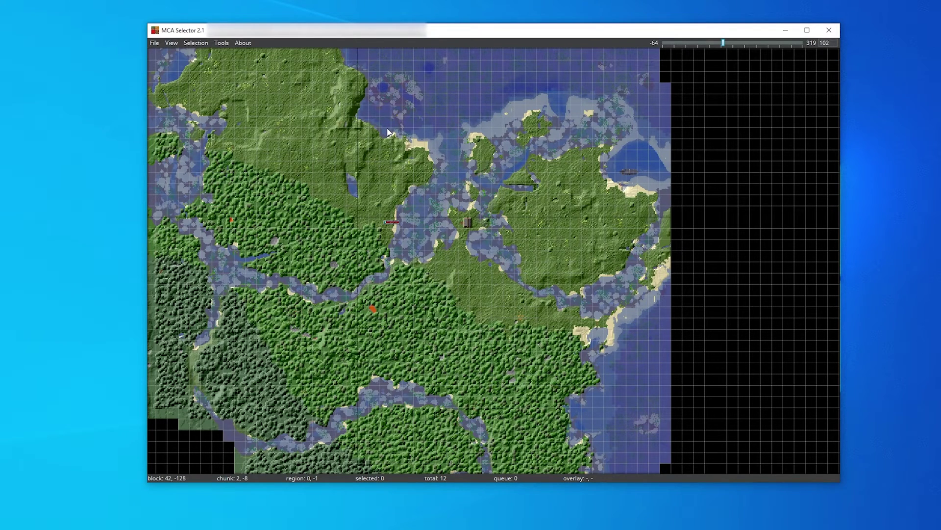
- Preview an enabled InhabitedTime overlay with a minimum of 5 and a maximum of 100 on the map, and discard it
click(219, 45)
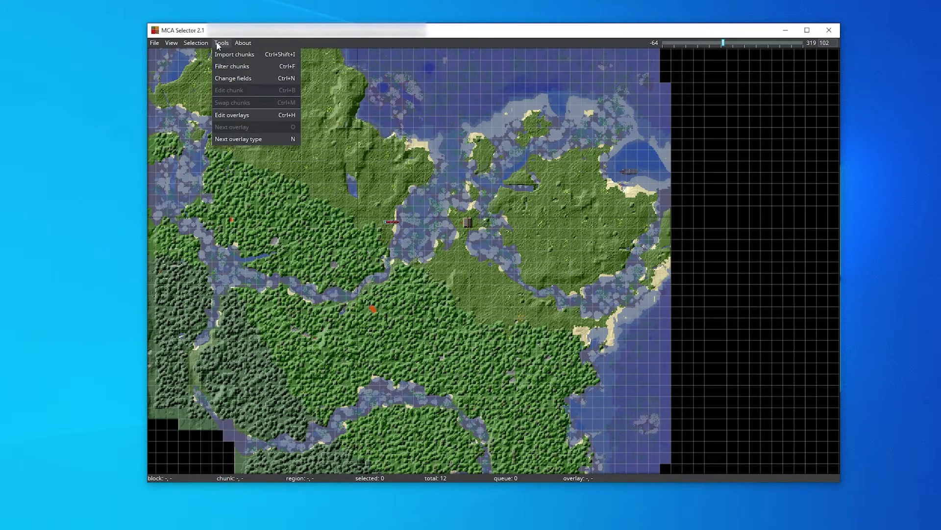
click(233, 115)
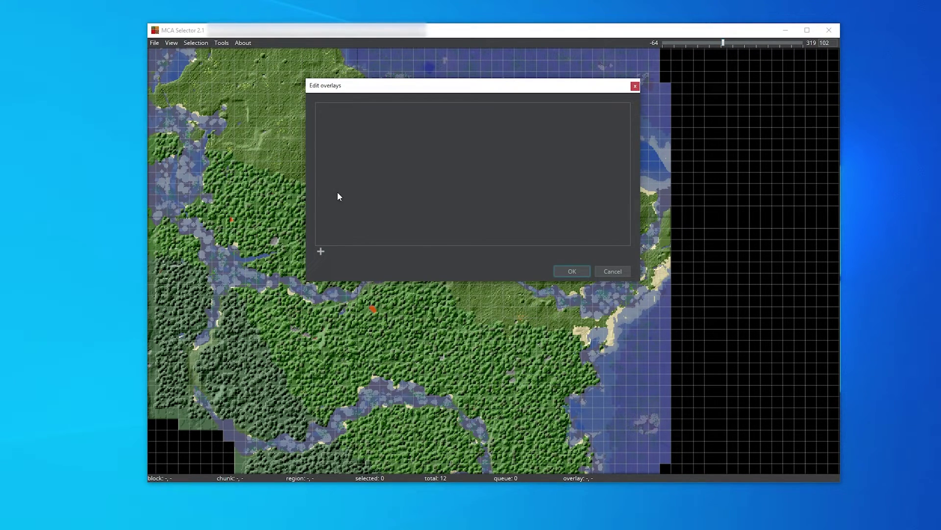
click(321, 252)
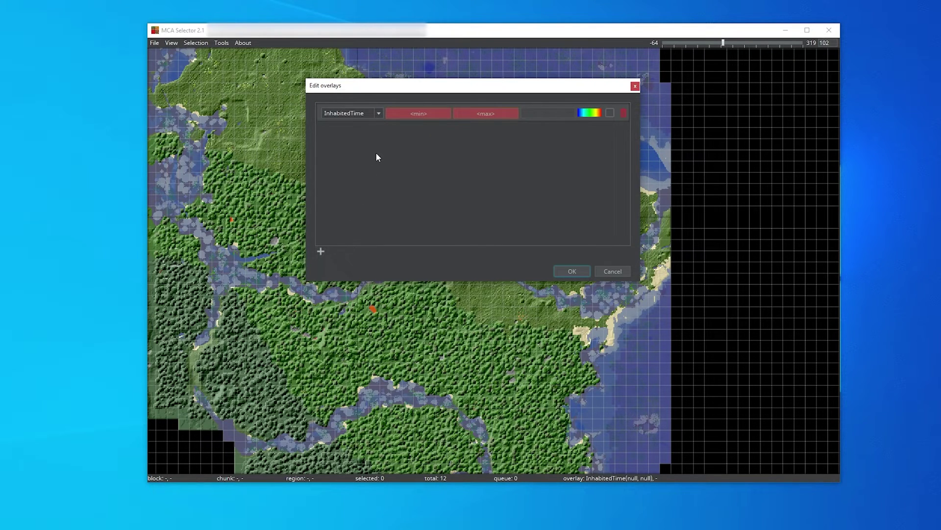
click(433, 113)
text(5)
key(Tab)
text(100)
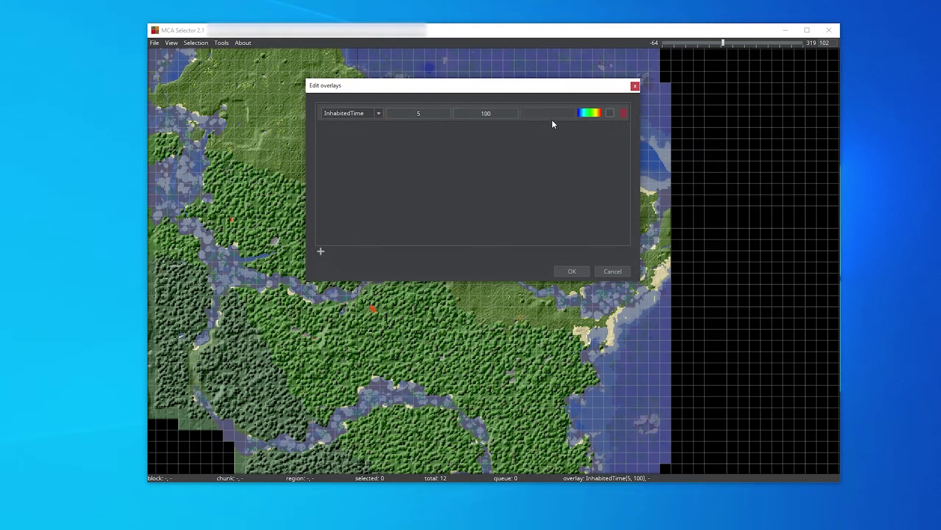
click(609, 114)
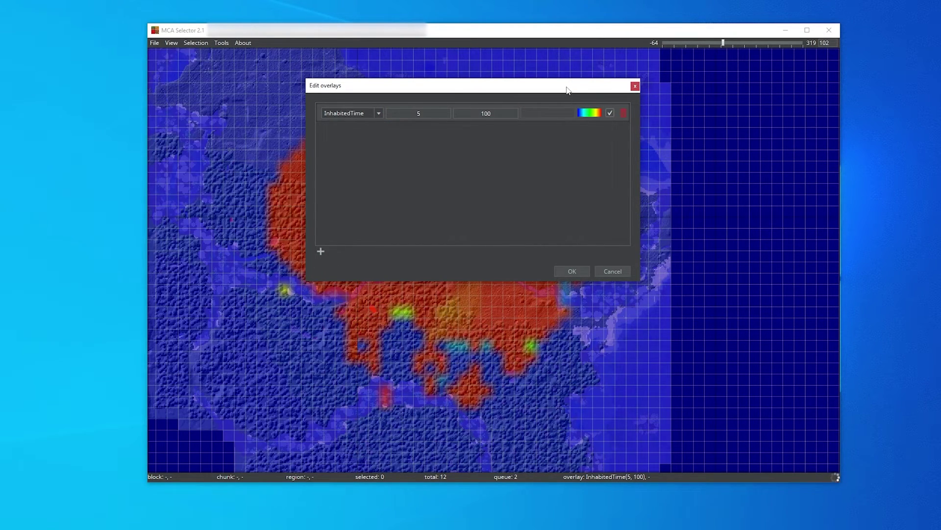
drag(568, 90, 924, 105)
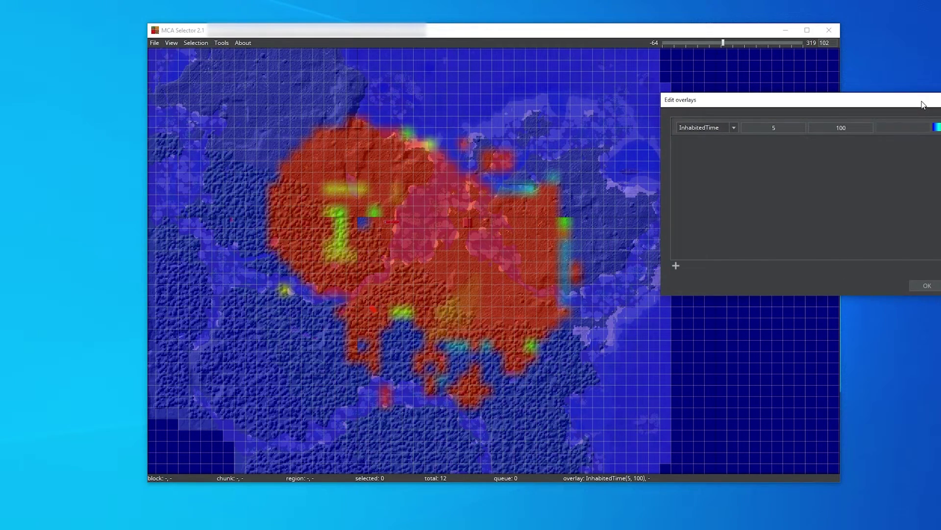
key(Escape)
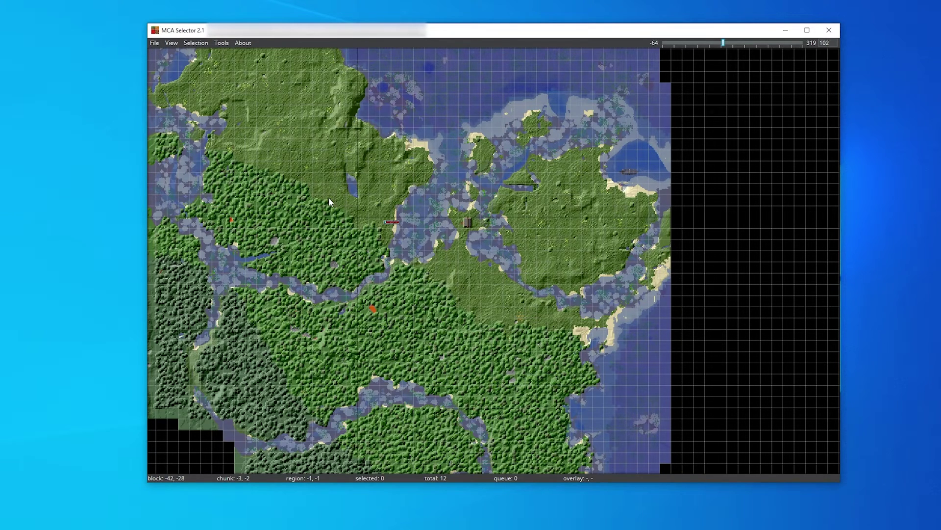
- Filter the chunks to select those with an InhabitedTime greater than 5 minutes
click(221, 43)
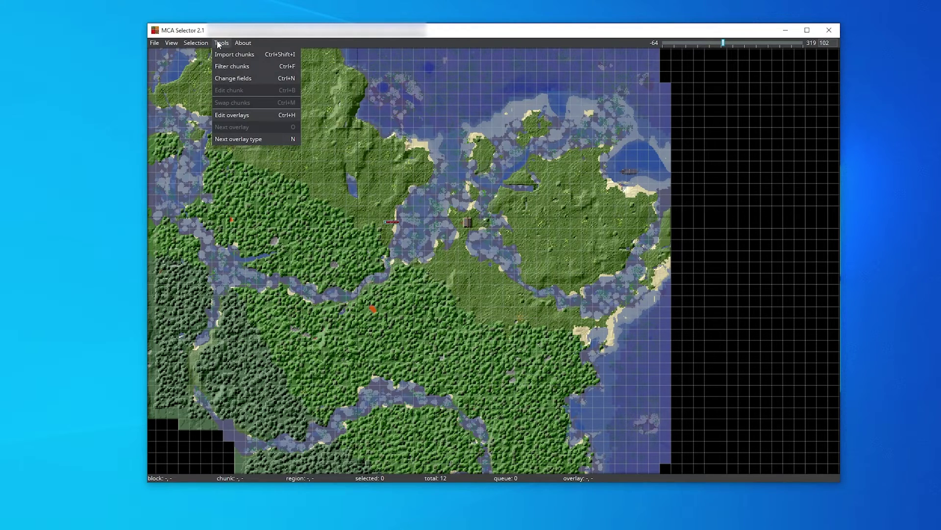
click(234, 73)
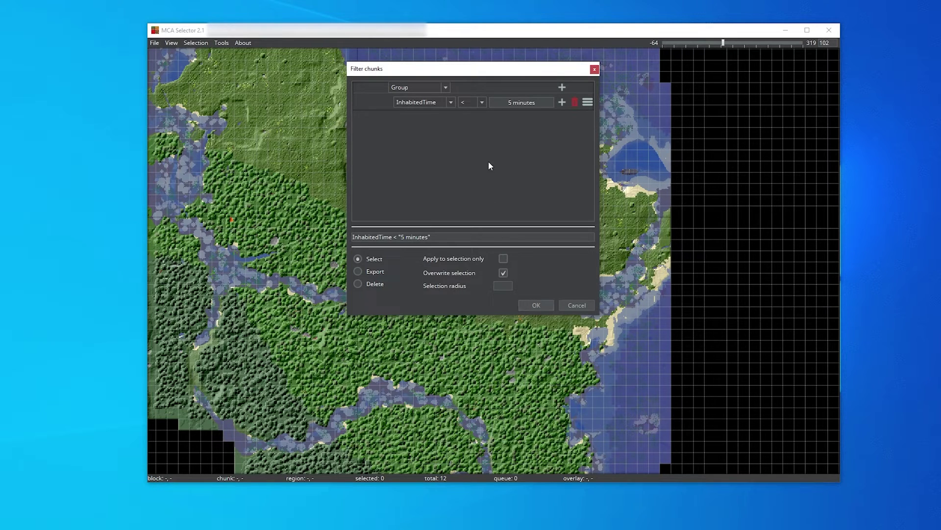
click(479, 103)
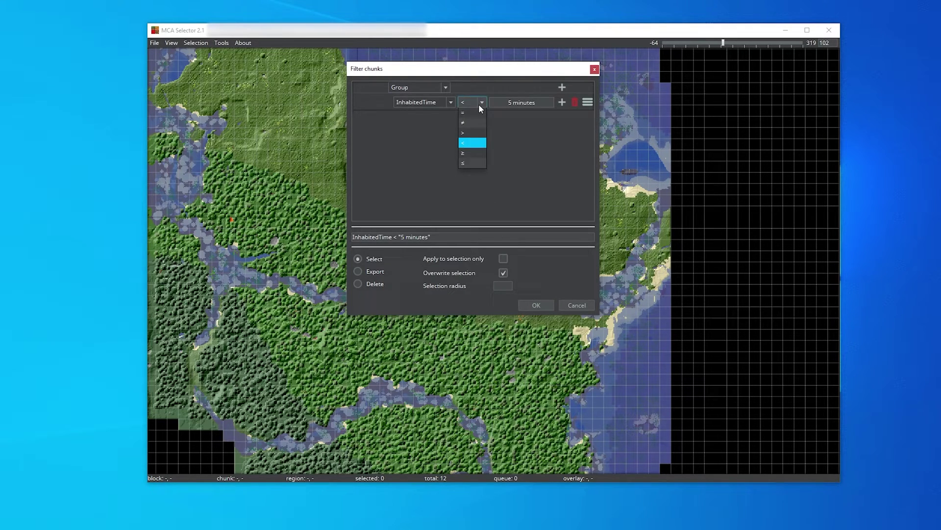
click(473, 130)
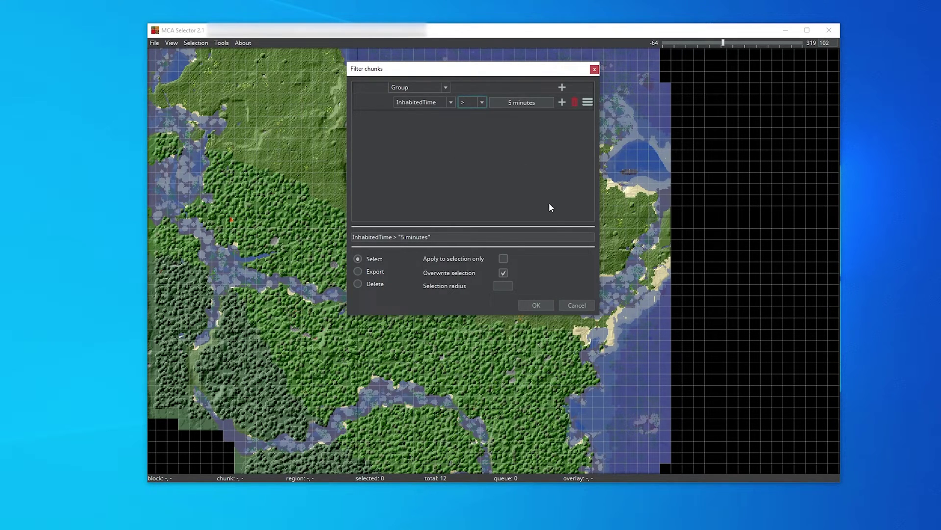
click(532, 306)
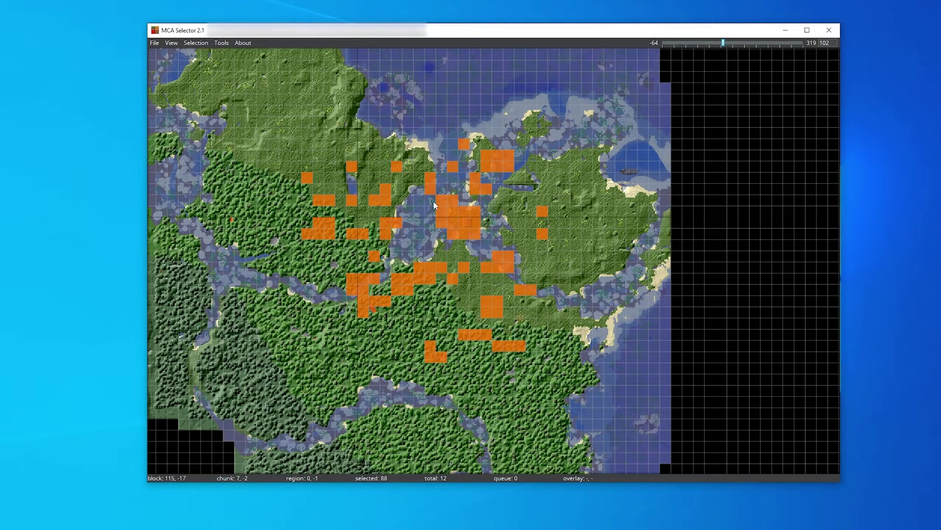
- Invert the chunk selection to cover everything outside the filtered chunks, and clear the selection
click(201, 43)
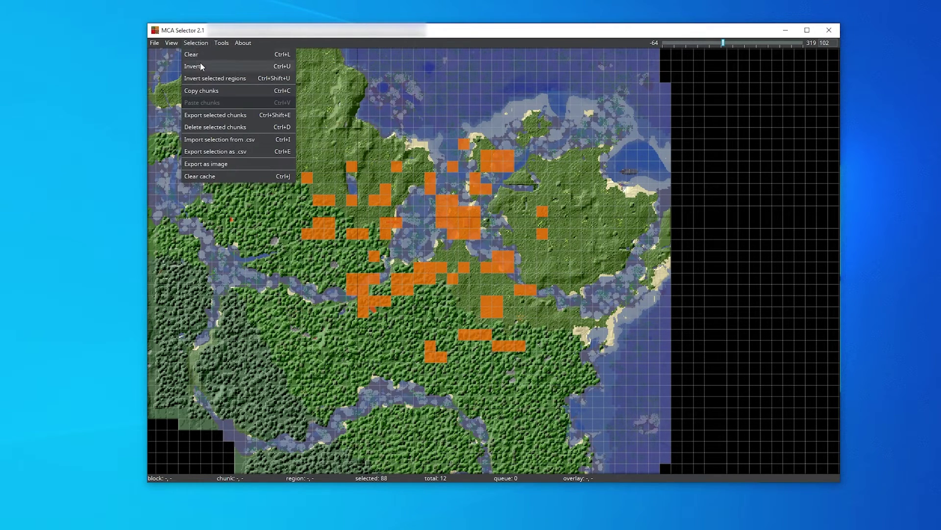
click(200, 63)
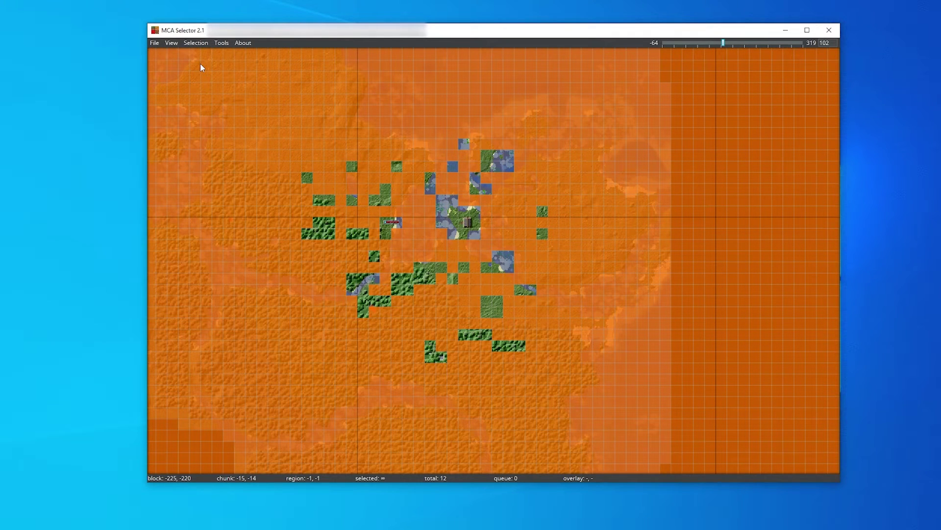
key(ctrl+l)
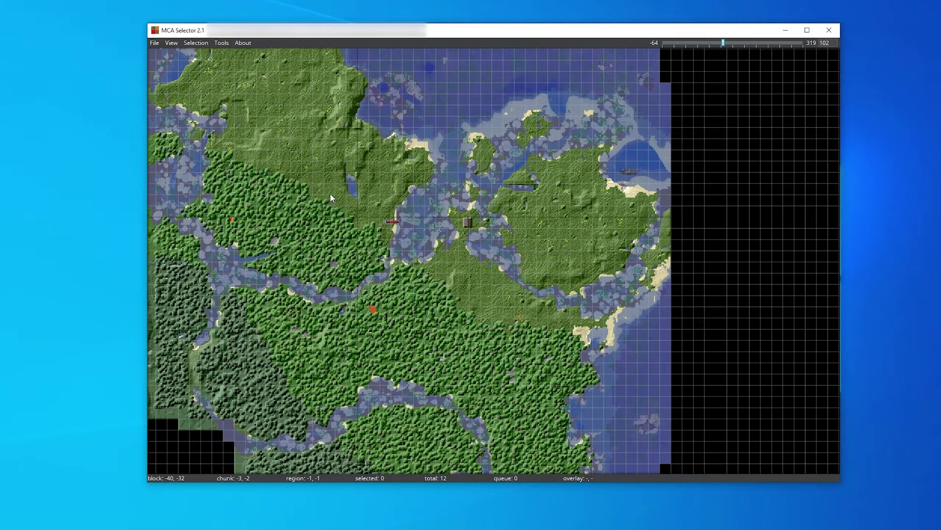
- Filter the chunks to select those with an InhabitedTime less than 5 minutes
click(220, 44)
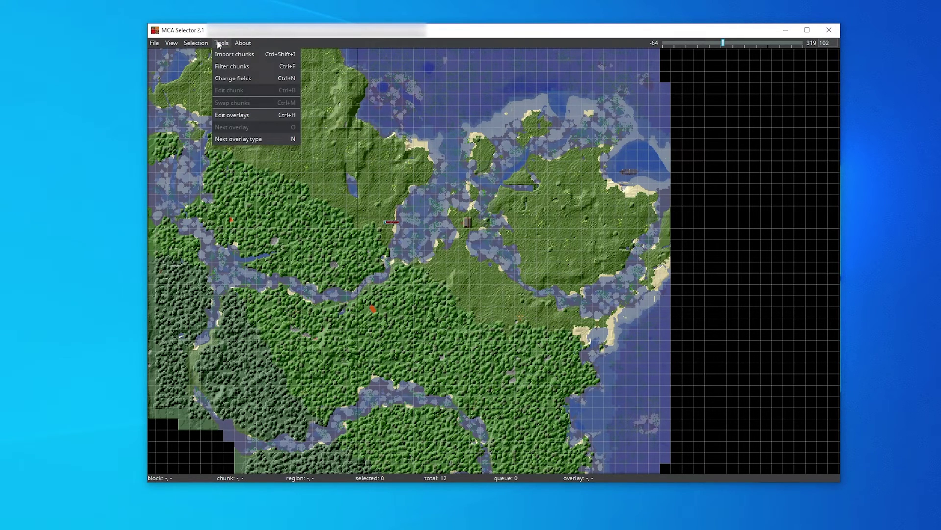
click(231, 69)
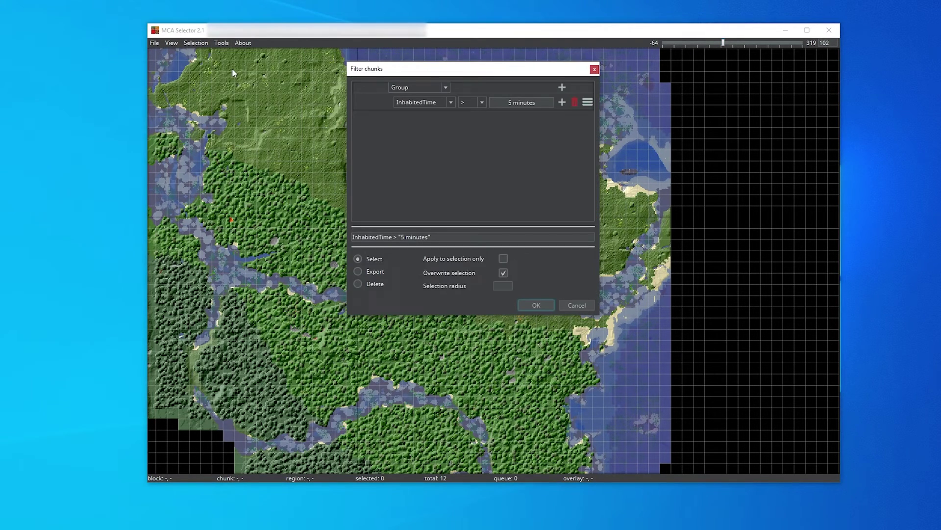
click(481, 102)
click(472, 144)
click(542, 304)
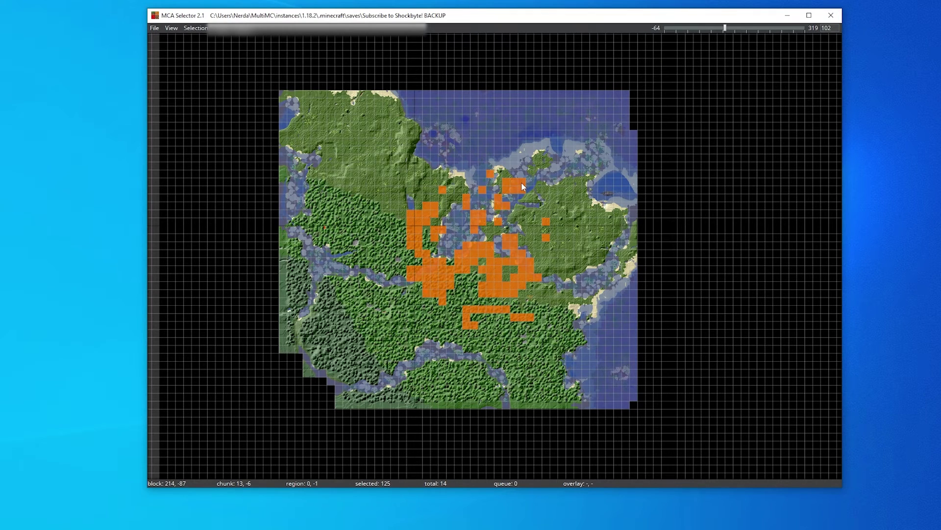
- Fill the gaps in the northeastern and central parts of the chunk selection by hand and adjust two isolated chunks to the north
drag(522, 182, 500, 229)
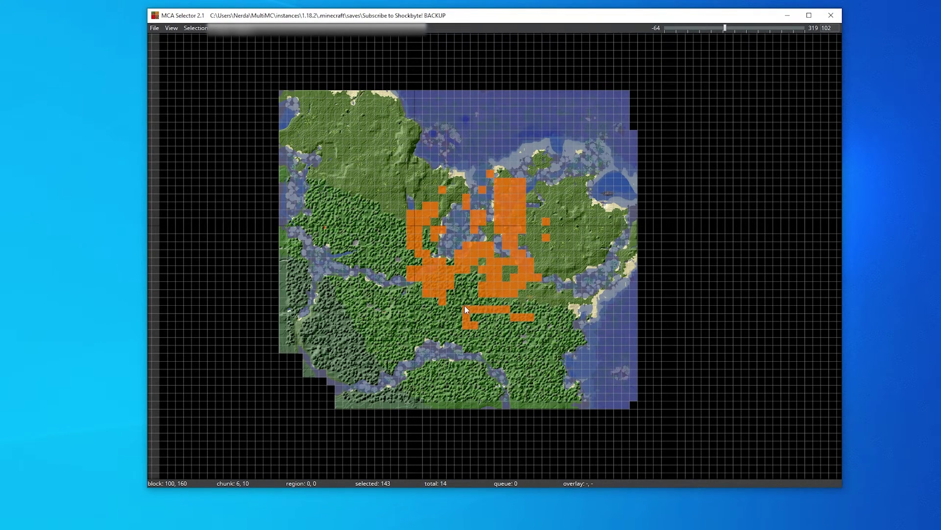
mouse_move(461, 278)
mouse_down()
mouse_move(495, 257)
mouse_move(475, 238)
mouse_up()
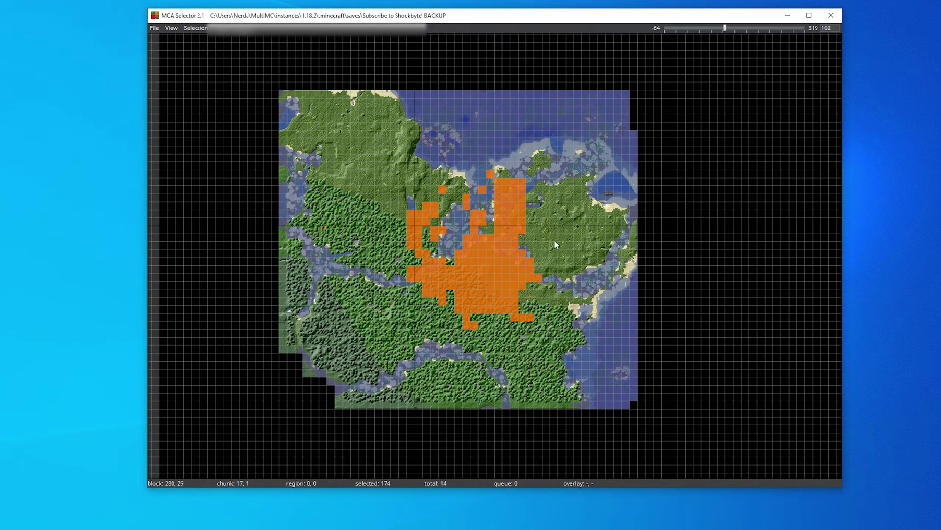
click(442, 189)
click(489, 173)
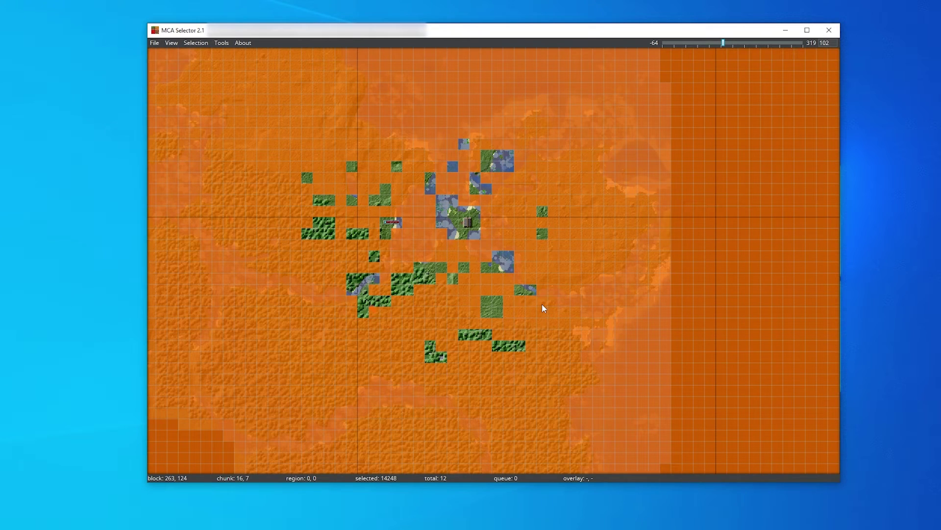
- Delete the selected chunks with less than 5 minutes of inhabited time from the world
click(197, 44)
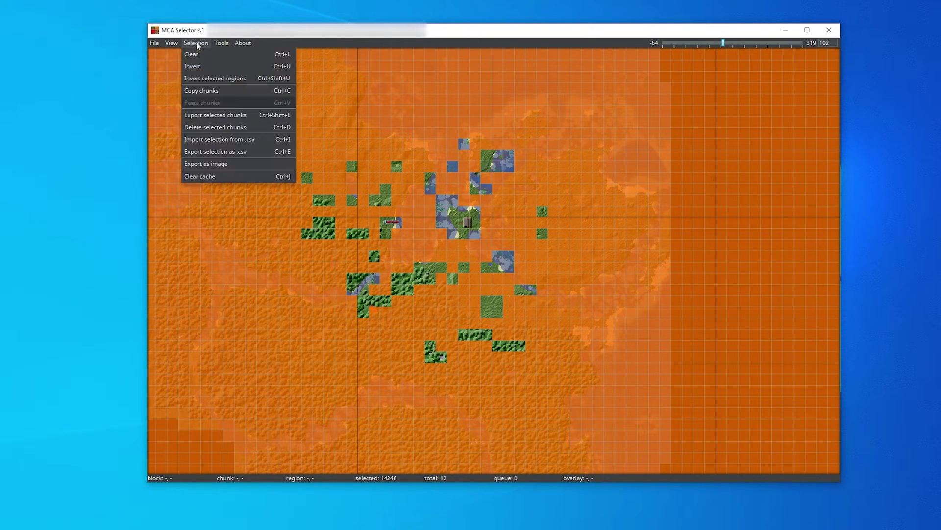
click(263, 128)
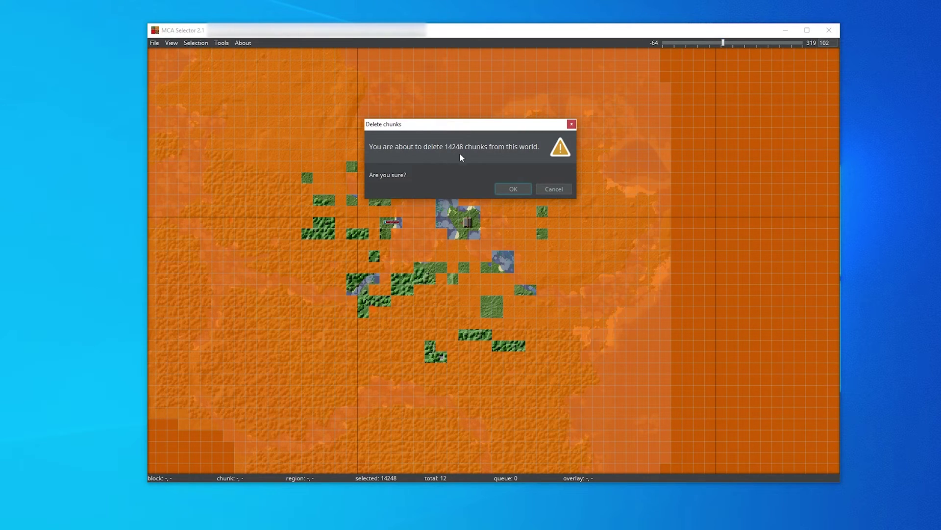
click(518, 190)
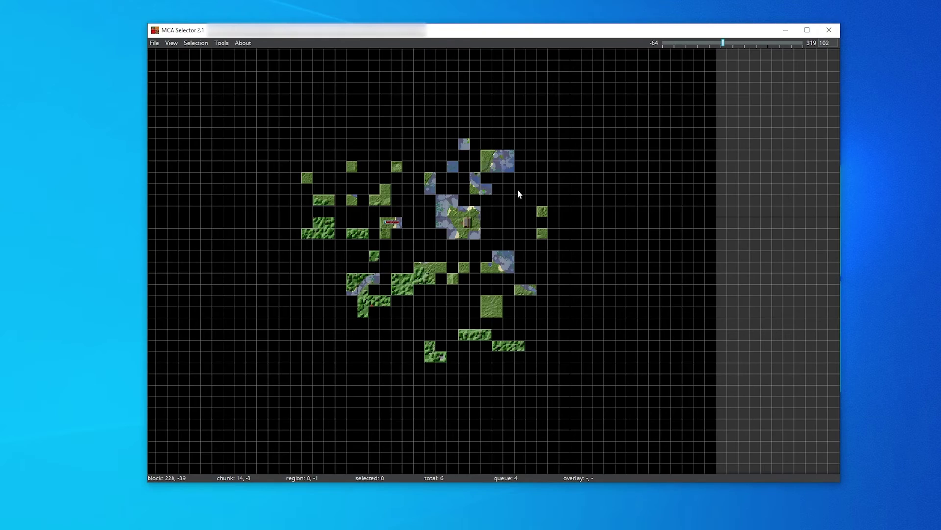